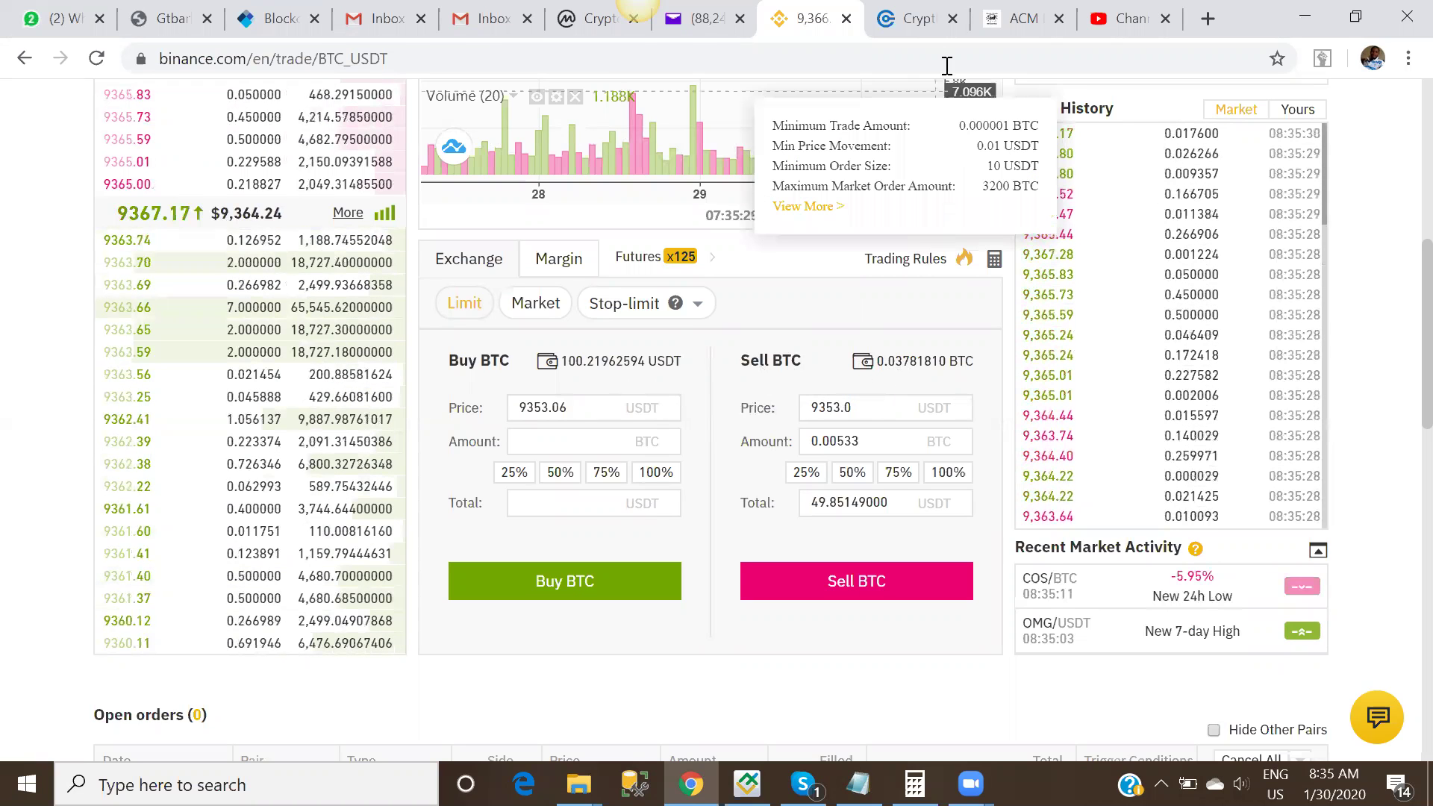
{"action": "left_click", "coordinate": [902, 37]}
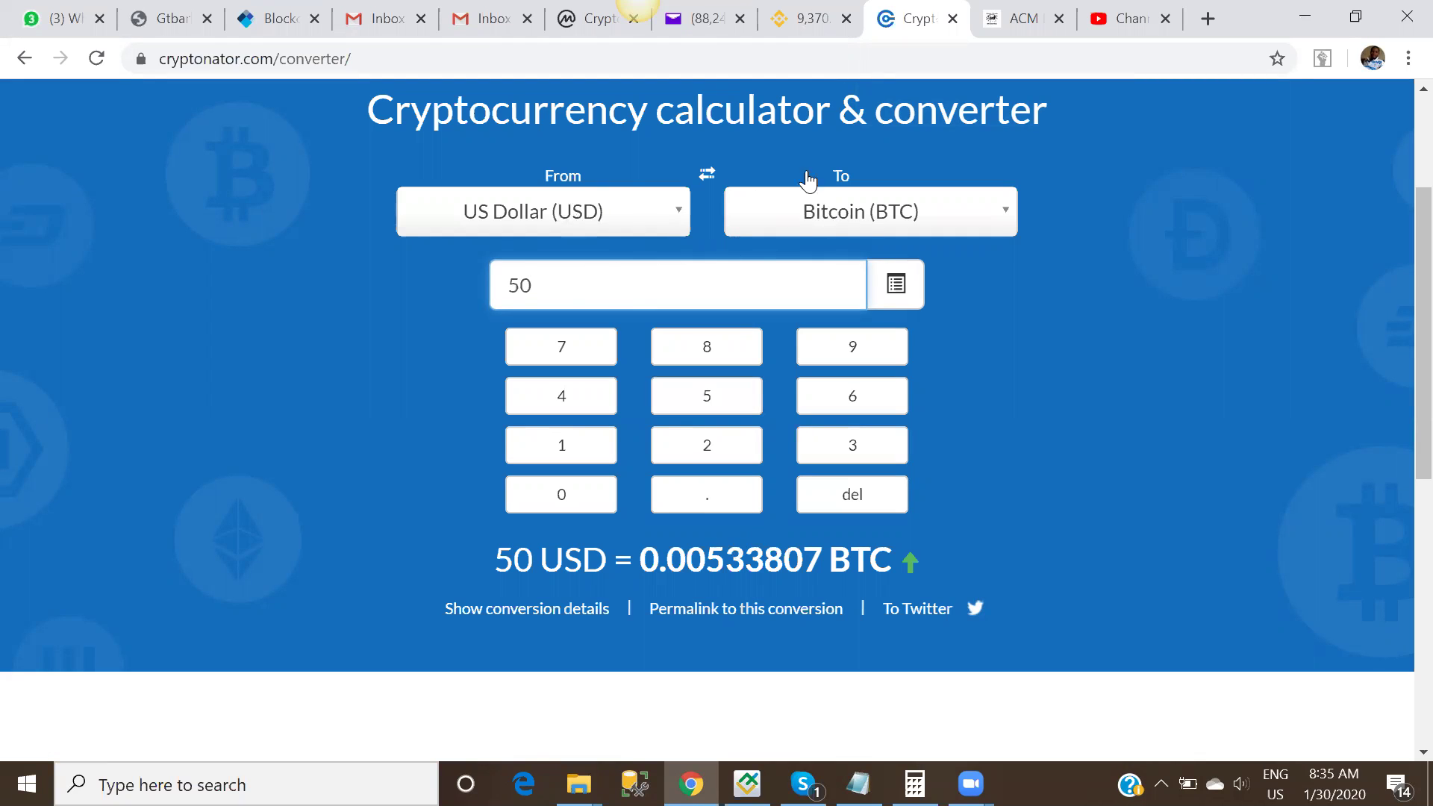
{"action": "left_click", "coordinate": [788, 37]}
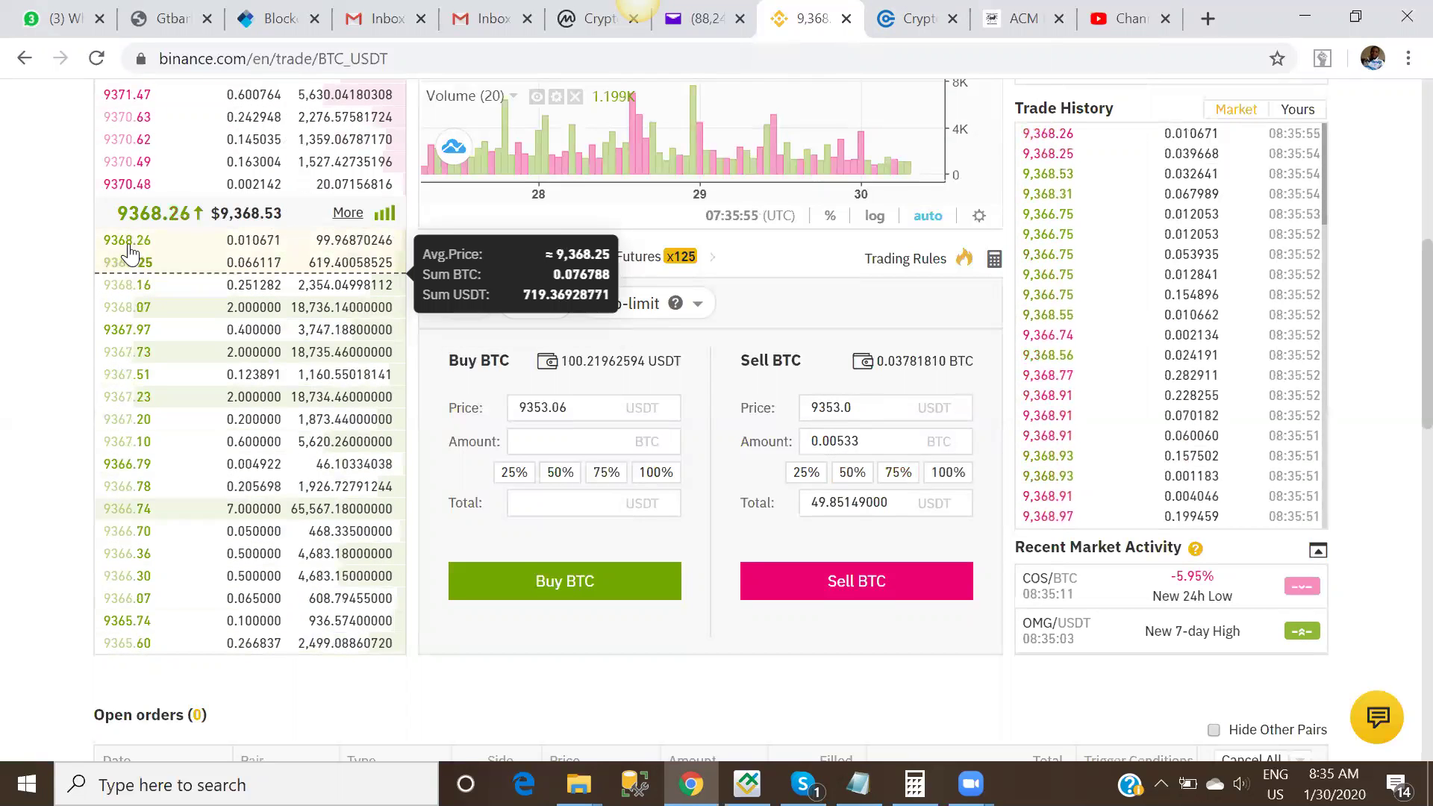
Step: Place a limit sell order for 0.005330 BTC at 9367.26 USDT, priced from the order book
{"action": "left_click", "coordinate": [128, 255]}
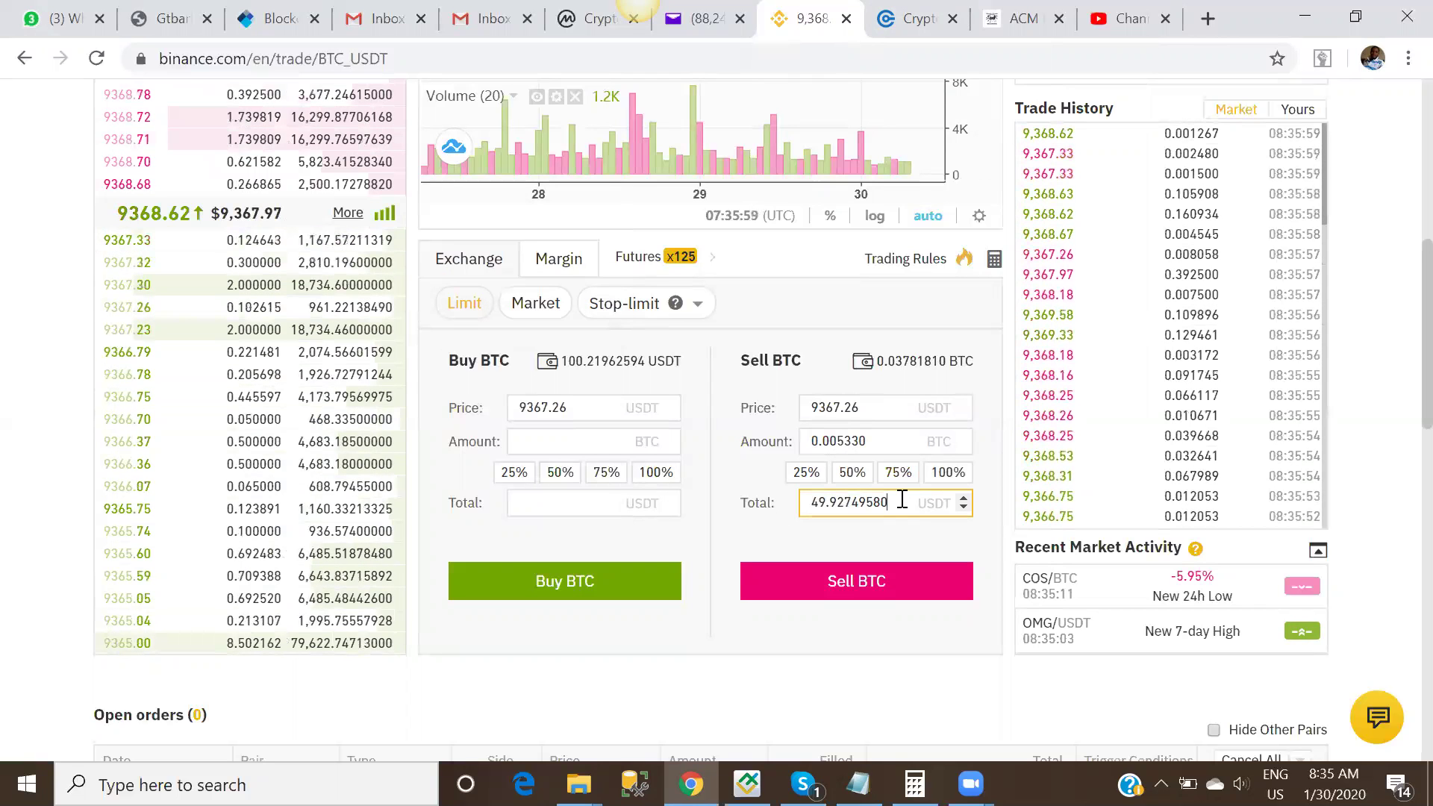
{"action": "left_click", "coordinate": [849, 589]}
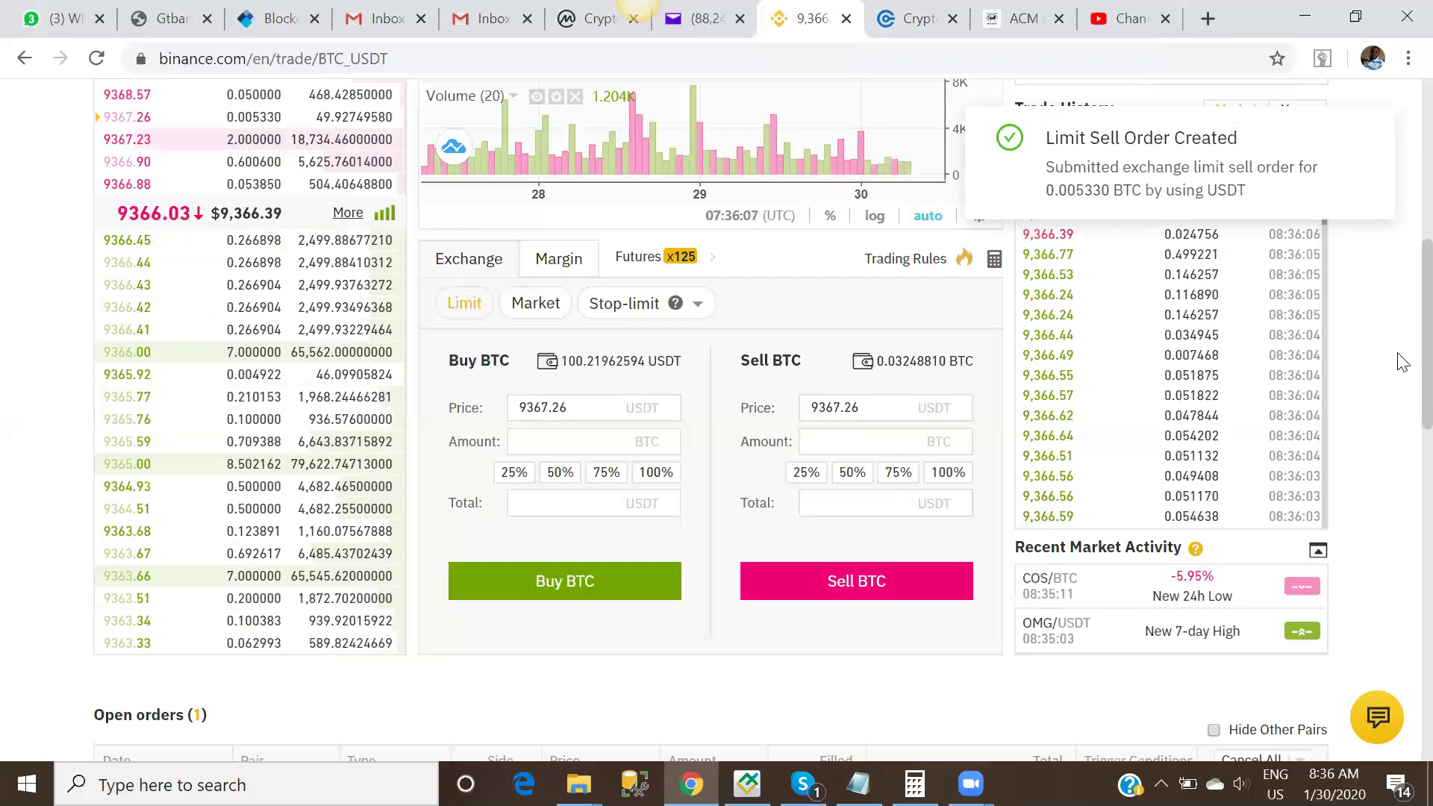
Step: Cancel the open 0.005330 BTC limit sell order in Open orders
{"action": "scroll", "coordinate": [1401, 463], "scroll_direction": "down", "scroll_amount": 5}
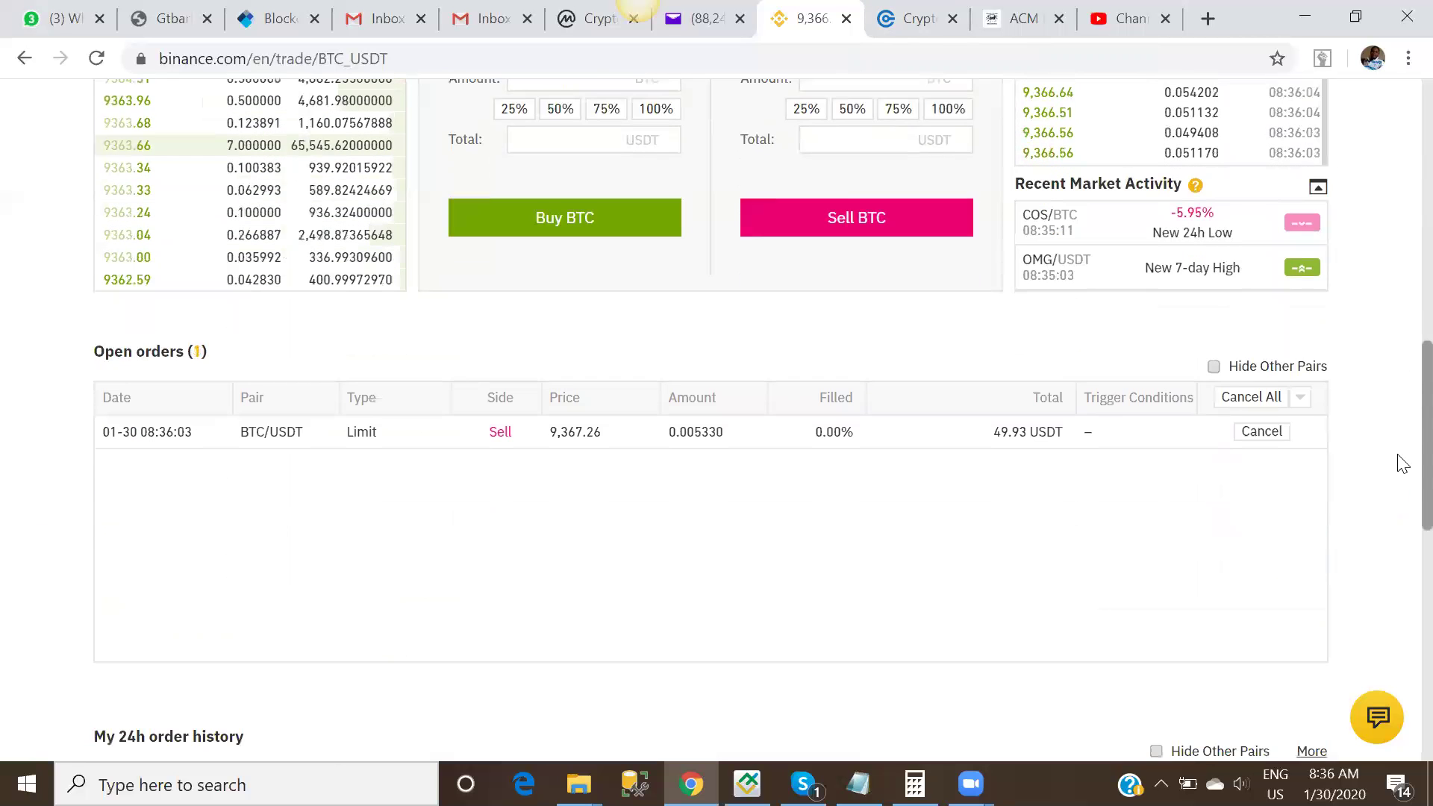
{"action": "scroll", "coordinate": [1401, 448], "scroll_direction": "up", "scroll_amount": 3}
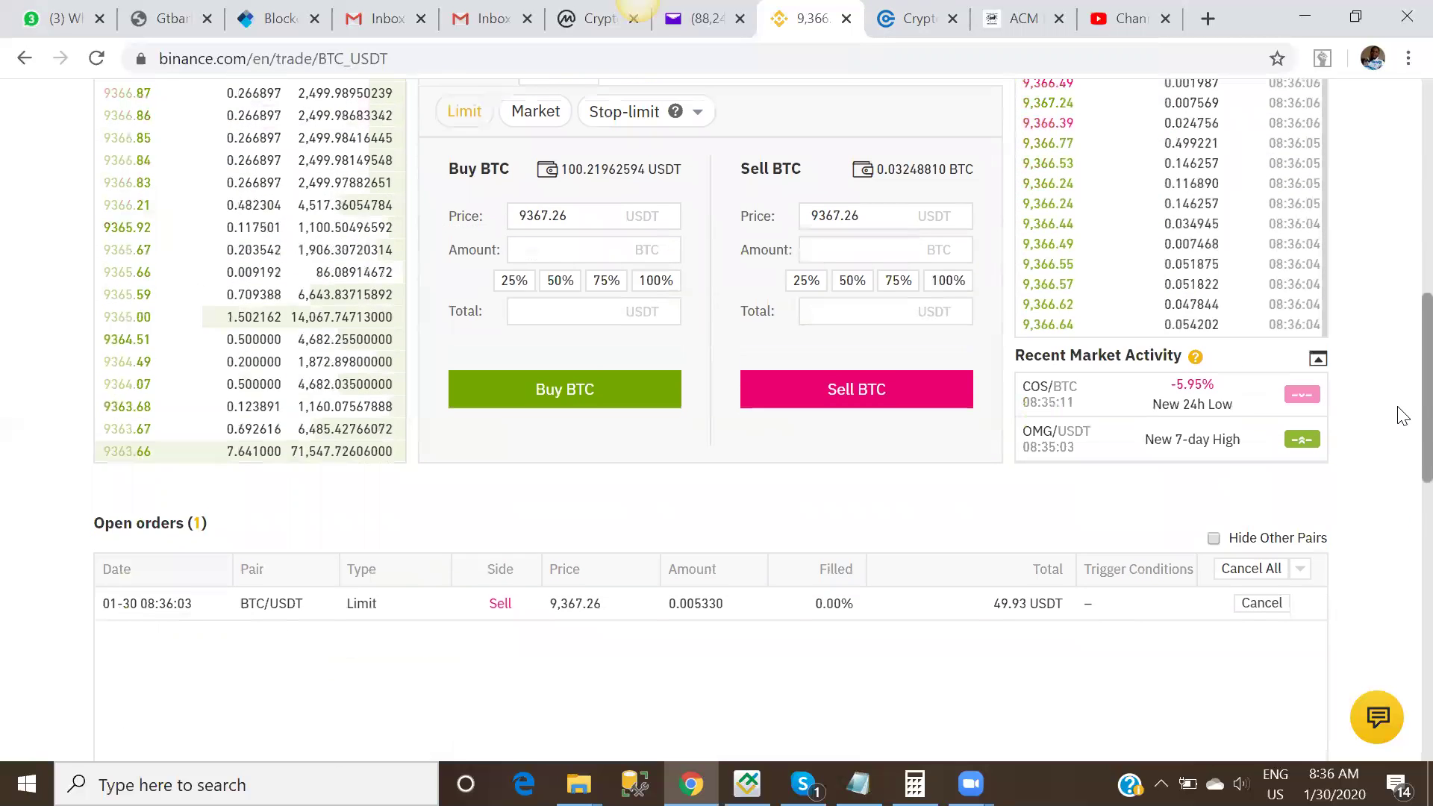
{"action": "scroll", "coordinate": [1399, 411], "scroll_direction": "up", "scroll_amount": 1}
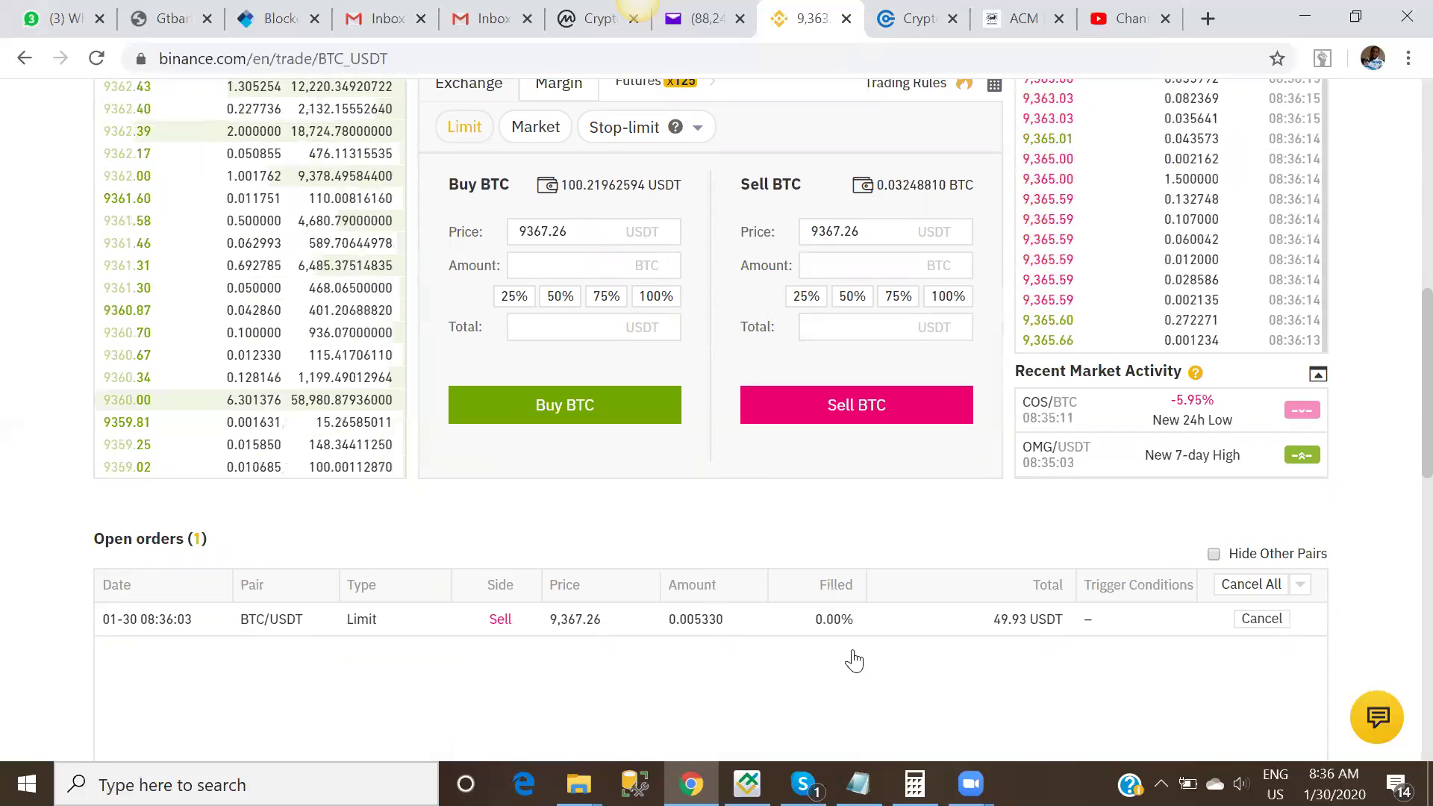
{"action": "left_click", "coordinate": [1261, 619]}
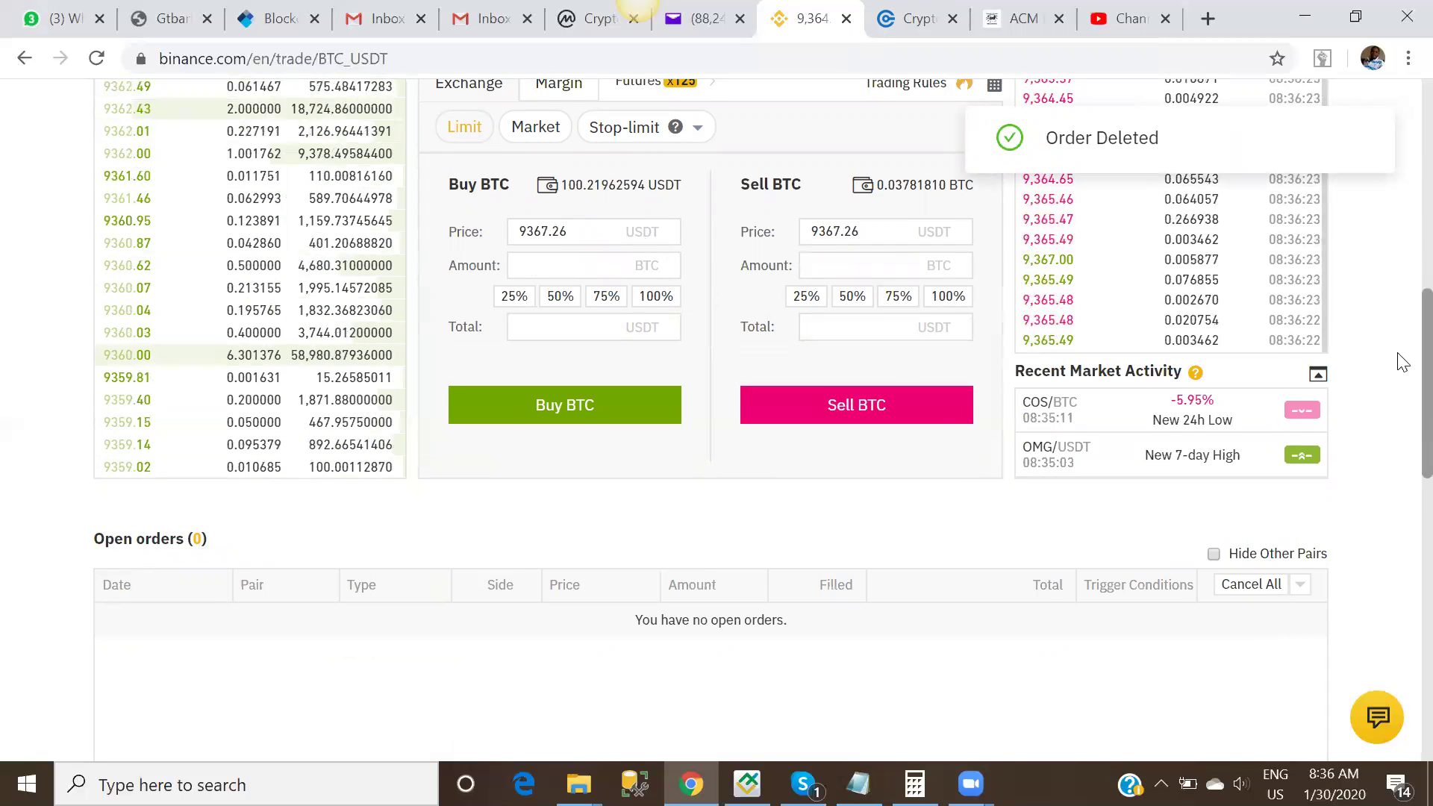
Step: Submit a limit sell for 0.00533 BTC at 9367.26 USDT, dropping available BTC to 0.03248810
{"action": "scroll", "coordinate": [1402, 351], "scroll_direction": "up", "scroll_amount": 2}
{"action": "scroll", "coordinate": [1402, 328], "scroll_direction": "up", "scroll_amount": 2}
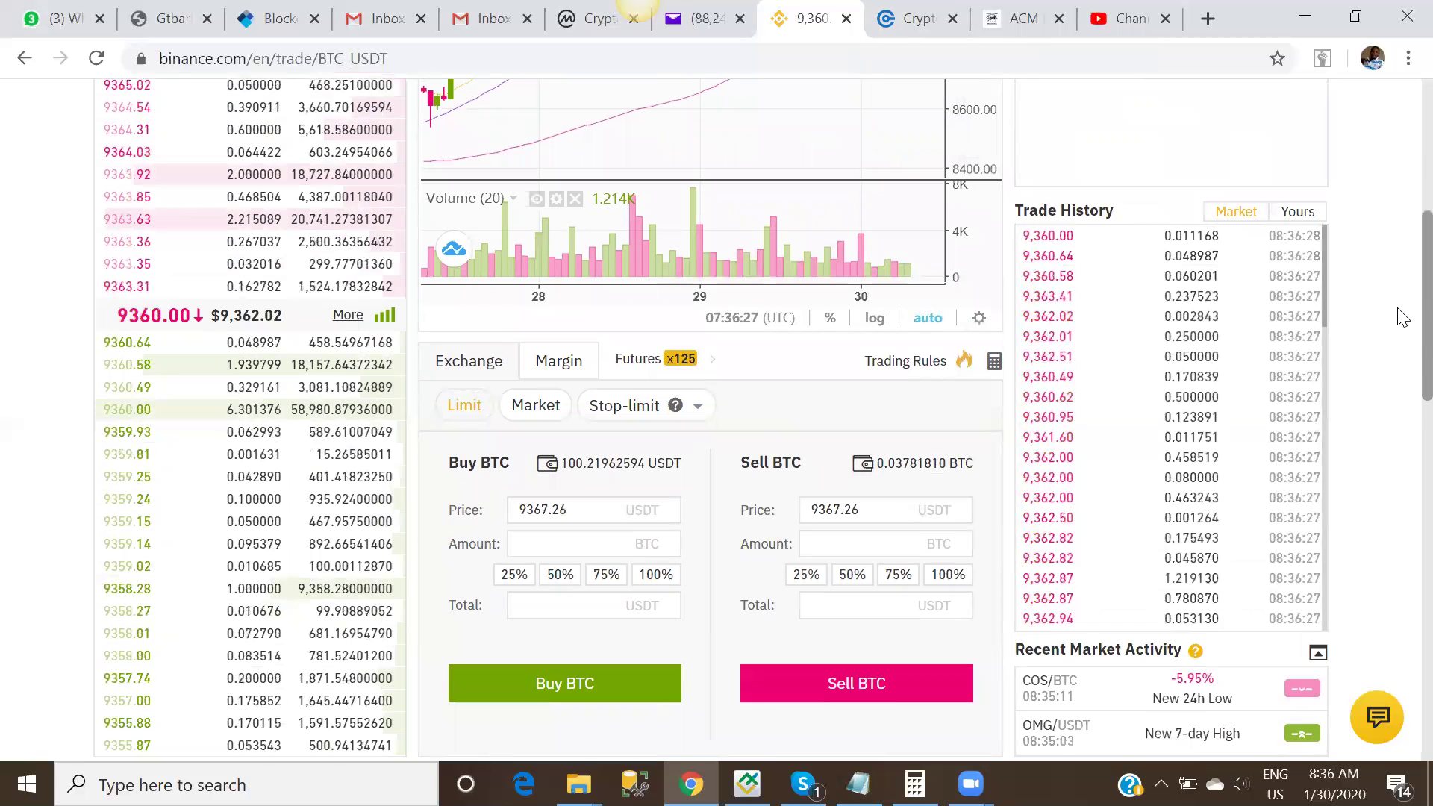
{"action": "left_click", "coordinate": [875, 546]}
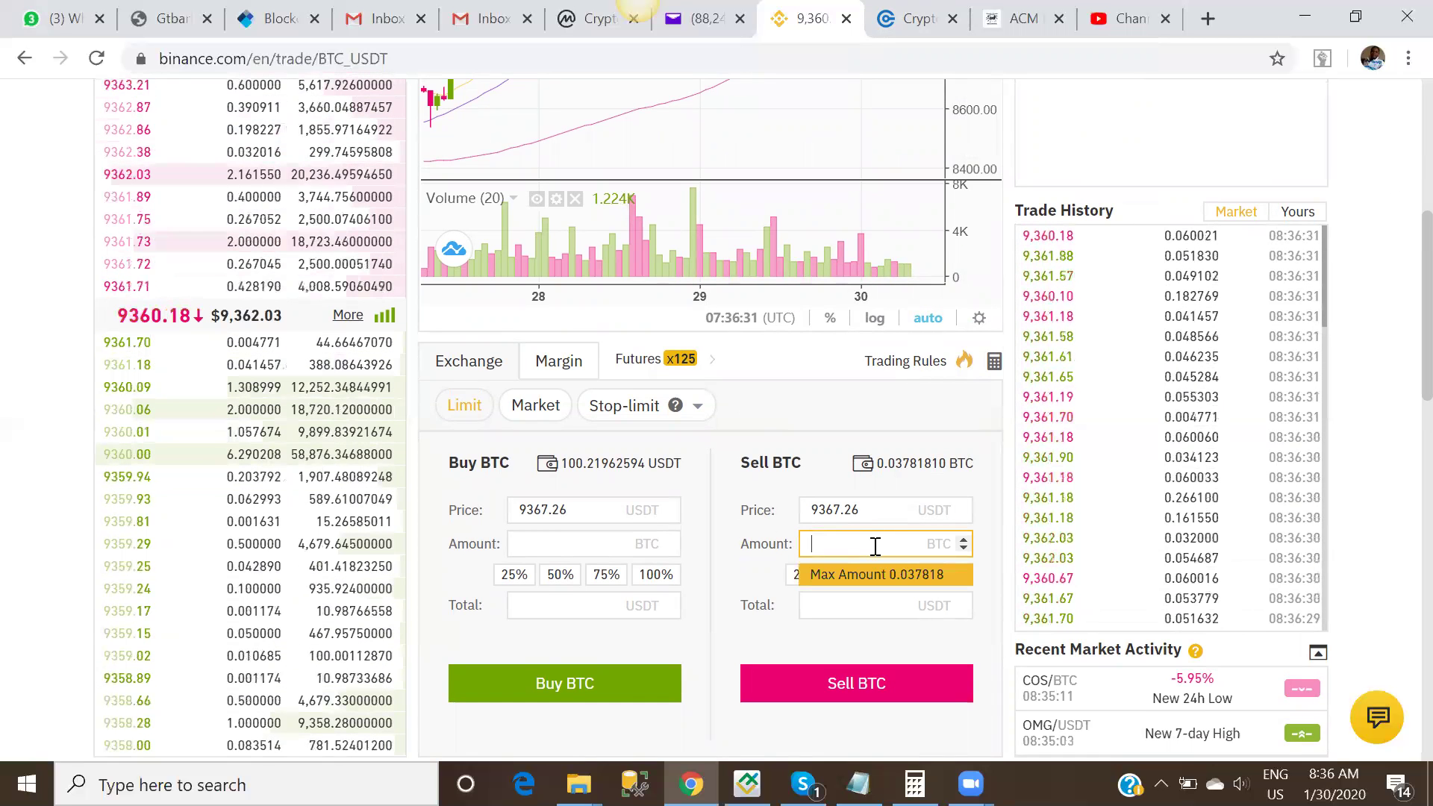
{"action": "type", "text": "0.0"}
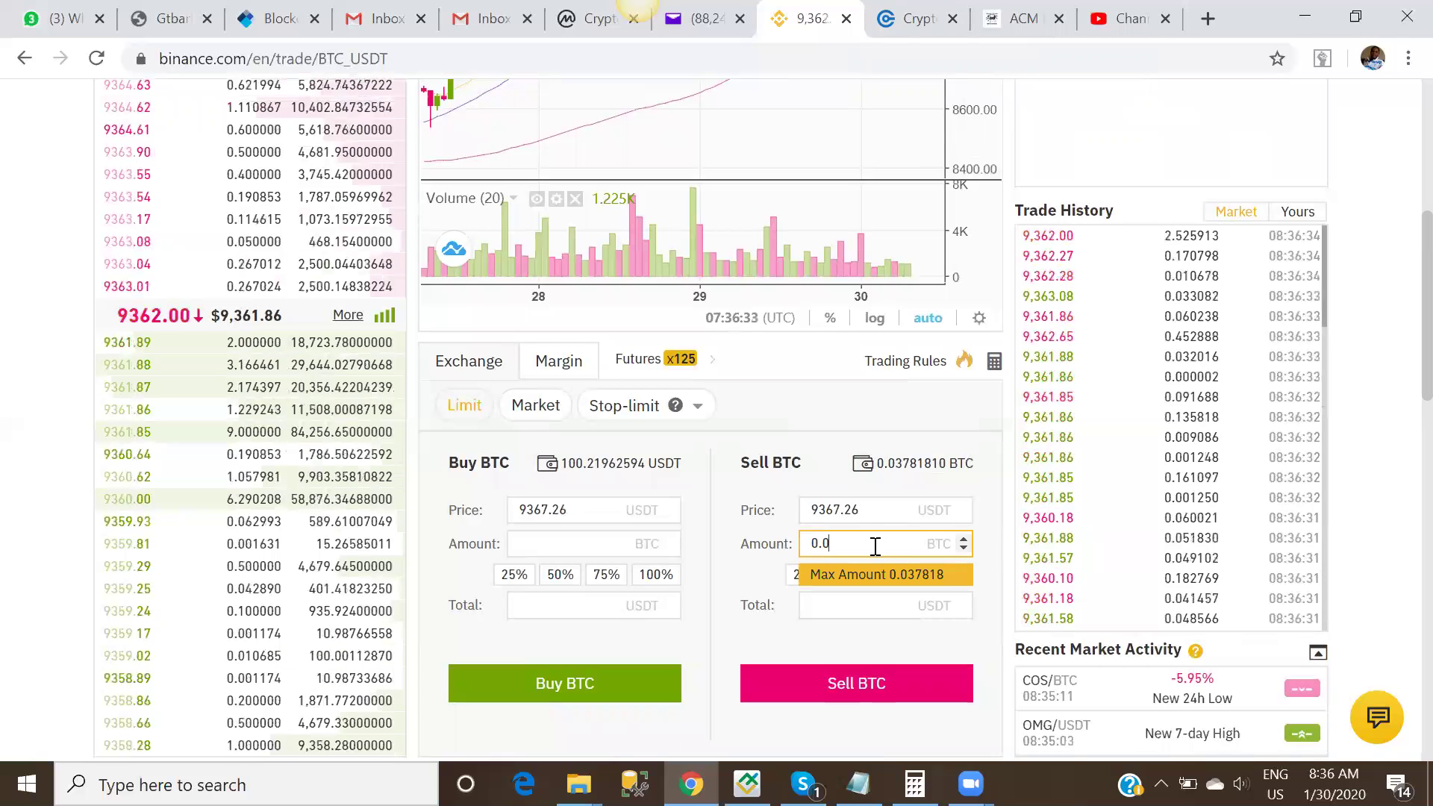
{"action": "type", "text": "05"}
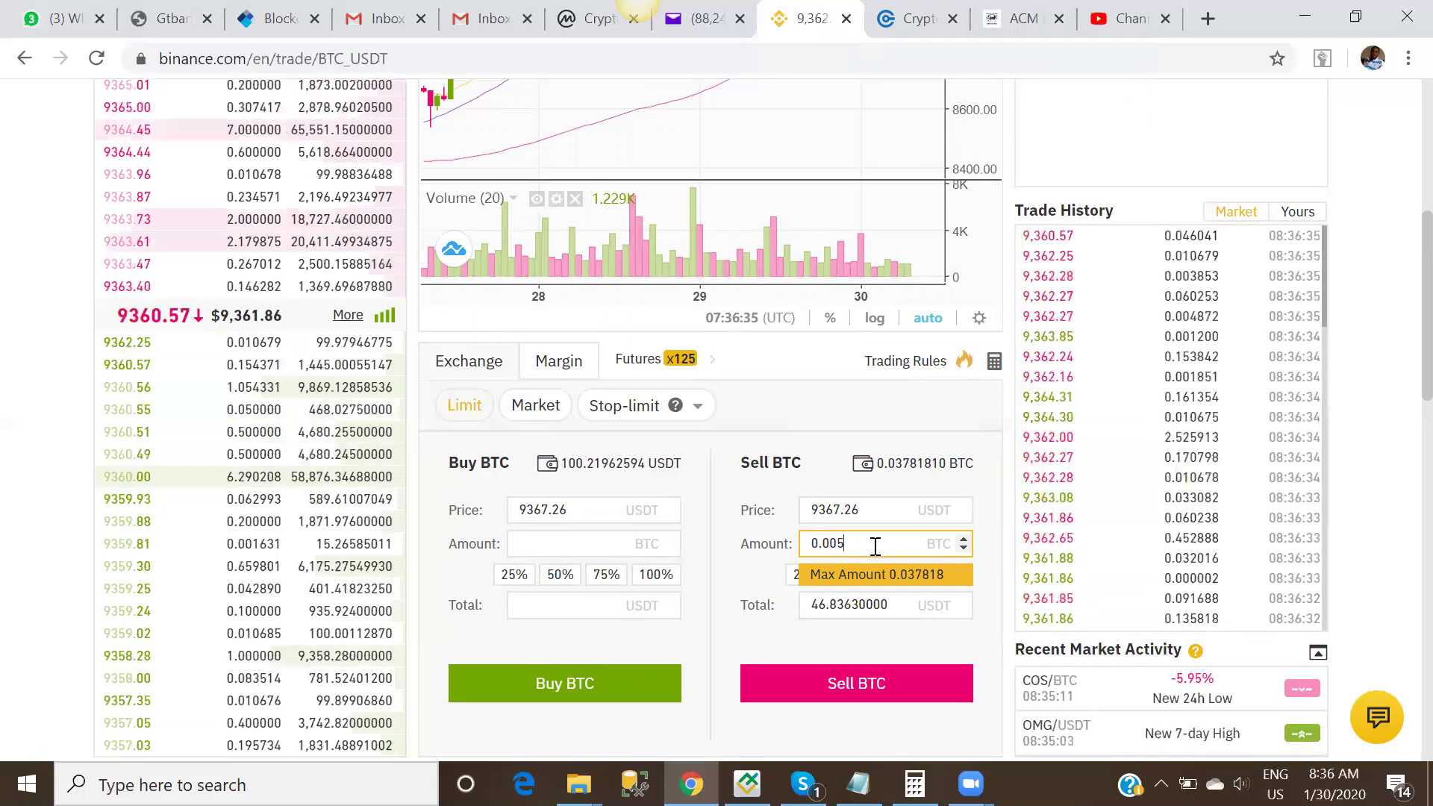
{"action": "type", "text": "33"}
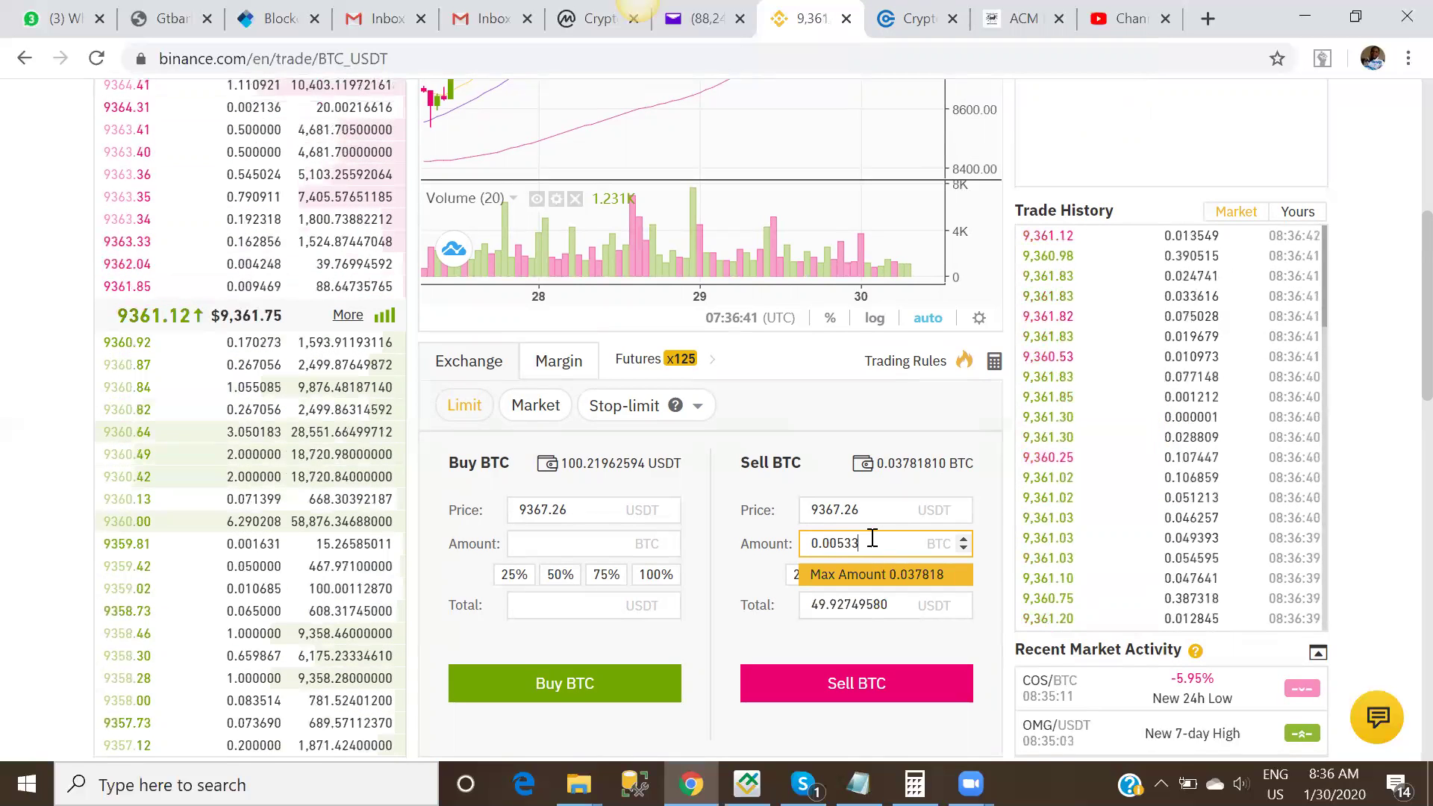
{"action": "left_click", "coordinate": [880, 505]}
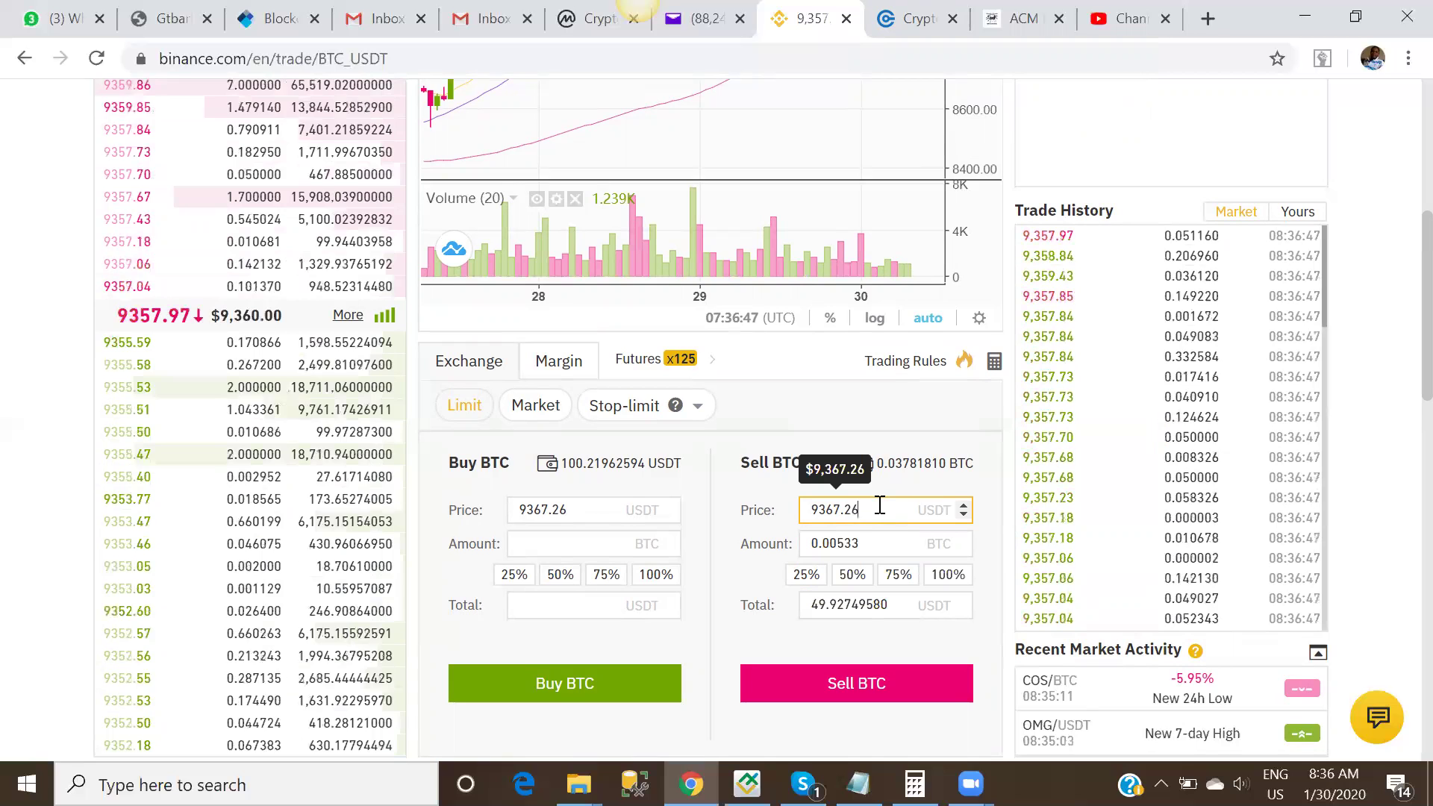
{"action": "left_click", "coordinate": [859, 695]}
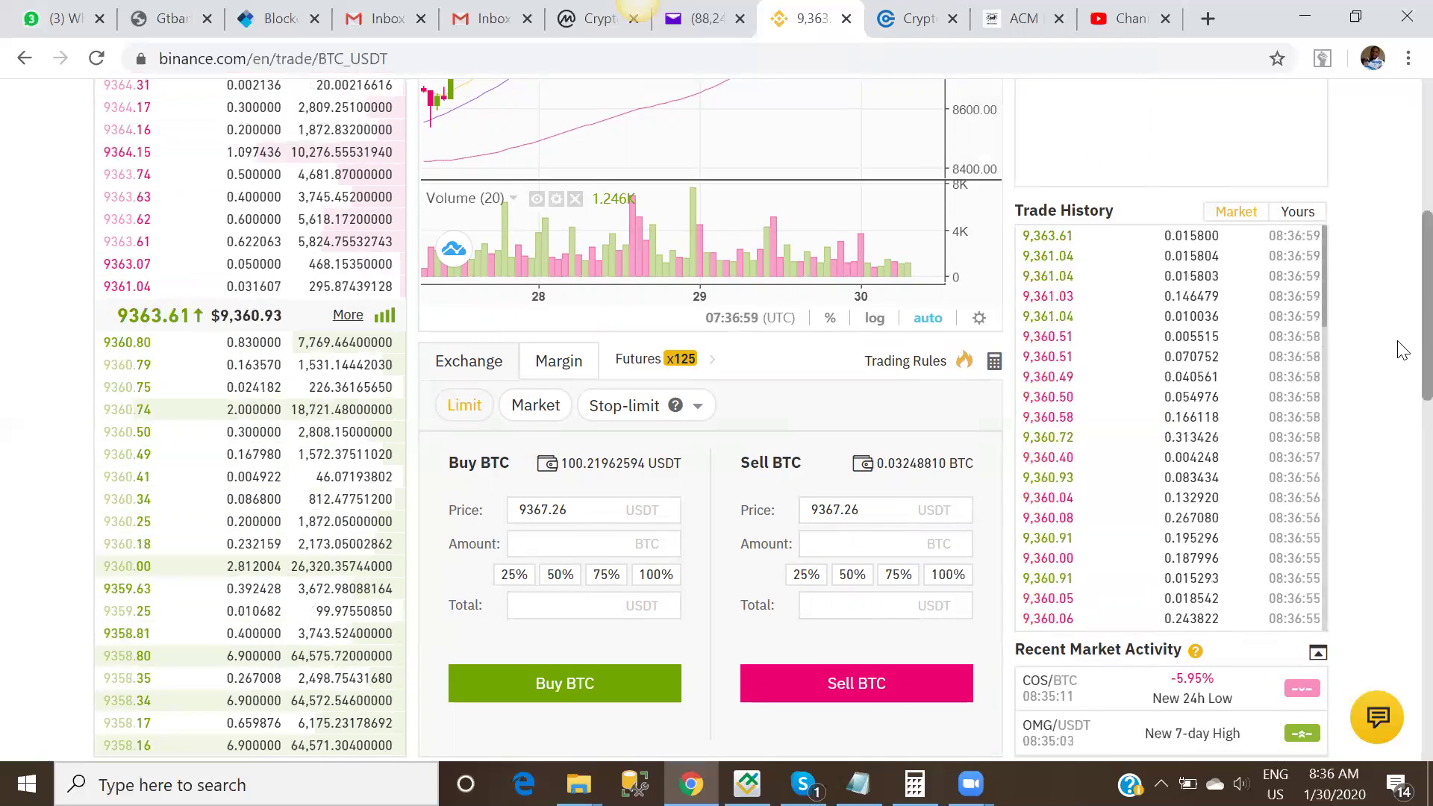
Step: Cancel the newly placed 0.00533 BTC limit sell order
{"action": "scroll", "coordinate": [1402, 351], "scroll_direction": "down", "scroll_amount": 5}
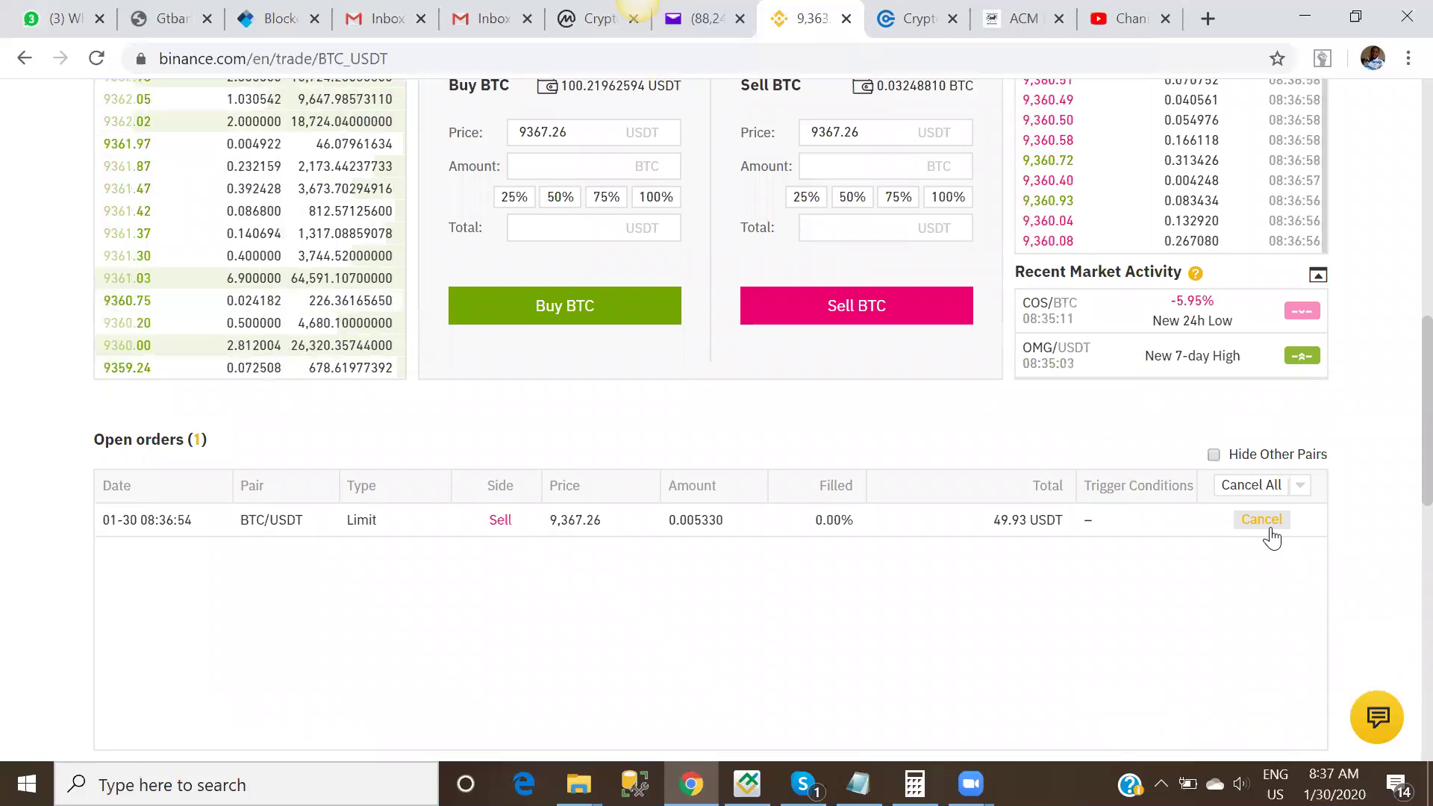
{"action": "left_click", "coordinate": [1268, 530]}
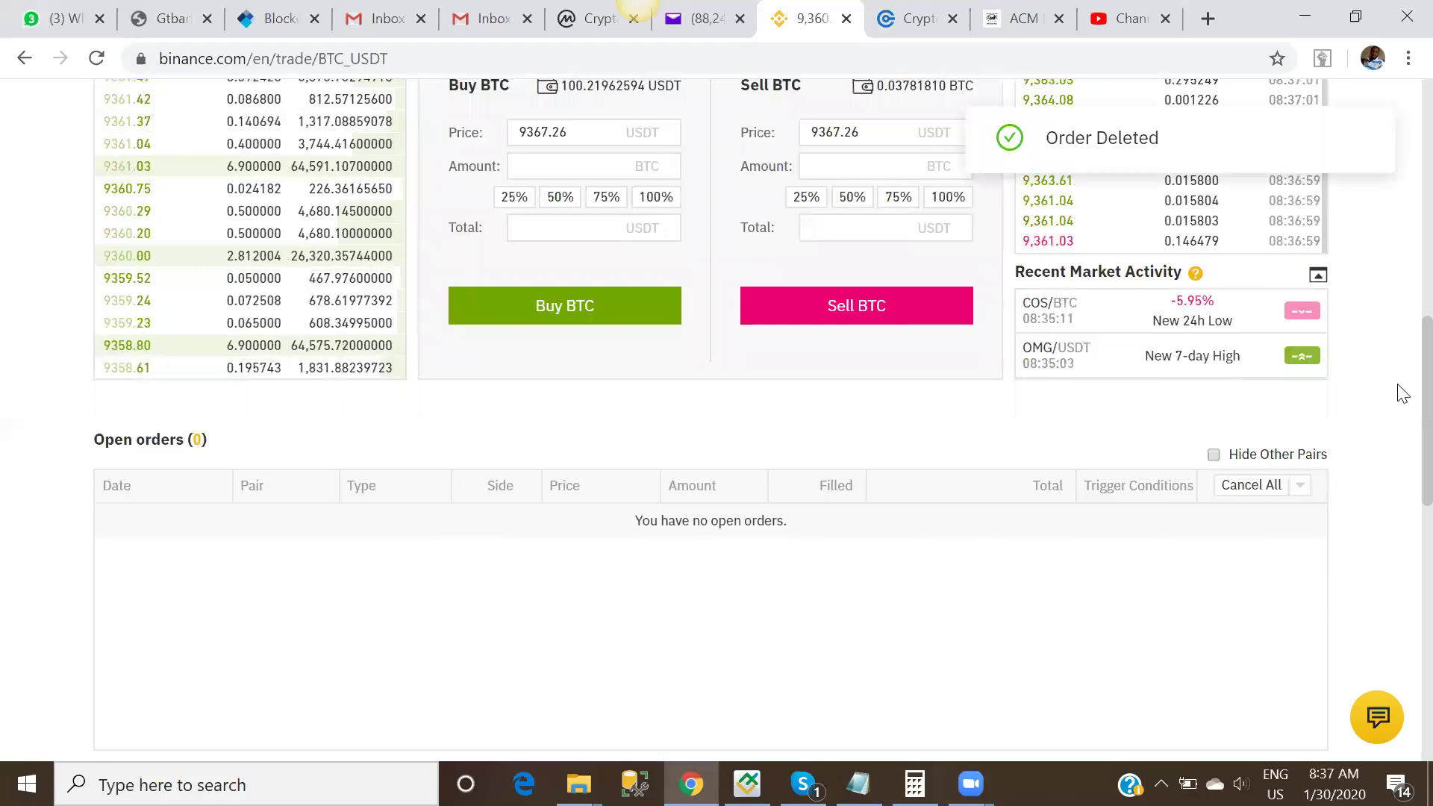
{"action": "scroll", "coordinate": [1401, 314], "scroll_direction": "up", "scroll_amount": 3}
{"action": "scroll", "coordinate": [1402, 311], "scroll_direction": "up", "scroll_amount": 1}
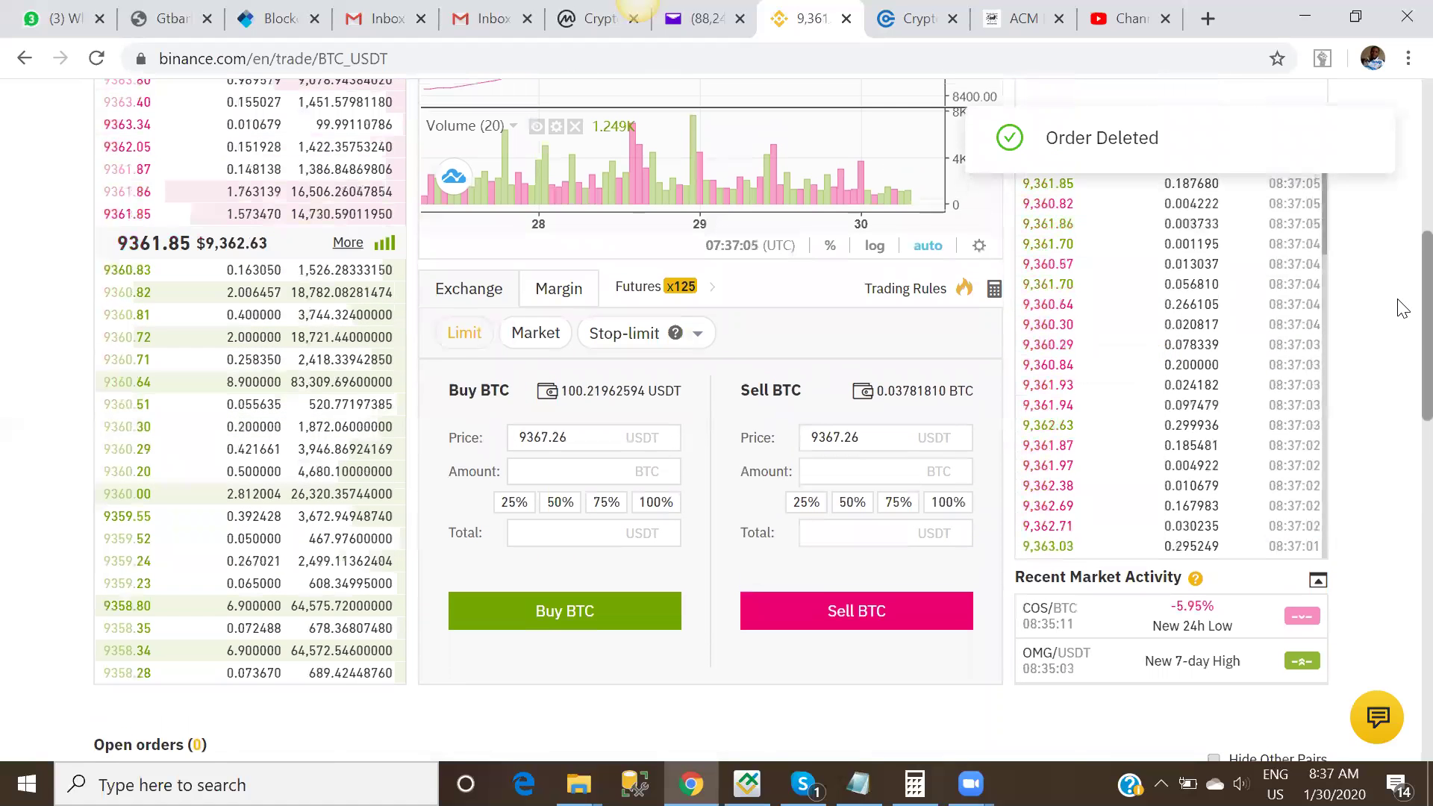
Step: Sell 0.00533 BTC at market price, raising USDT to 150.07207534
{"action": "left_click", "coordinate": [537, 334]}
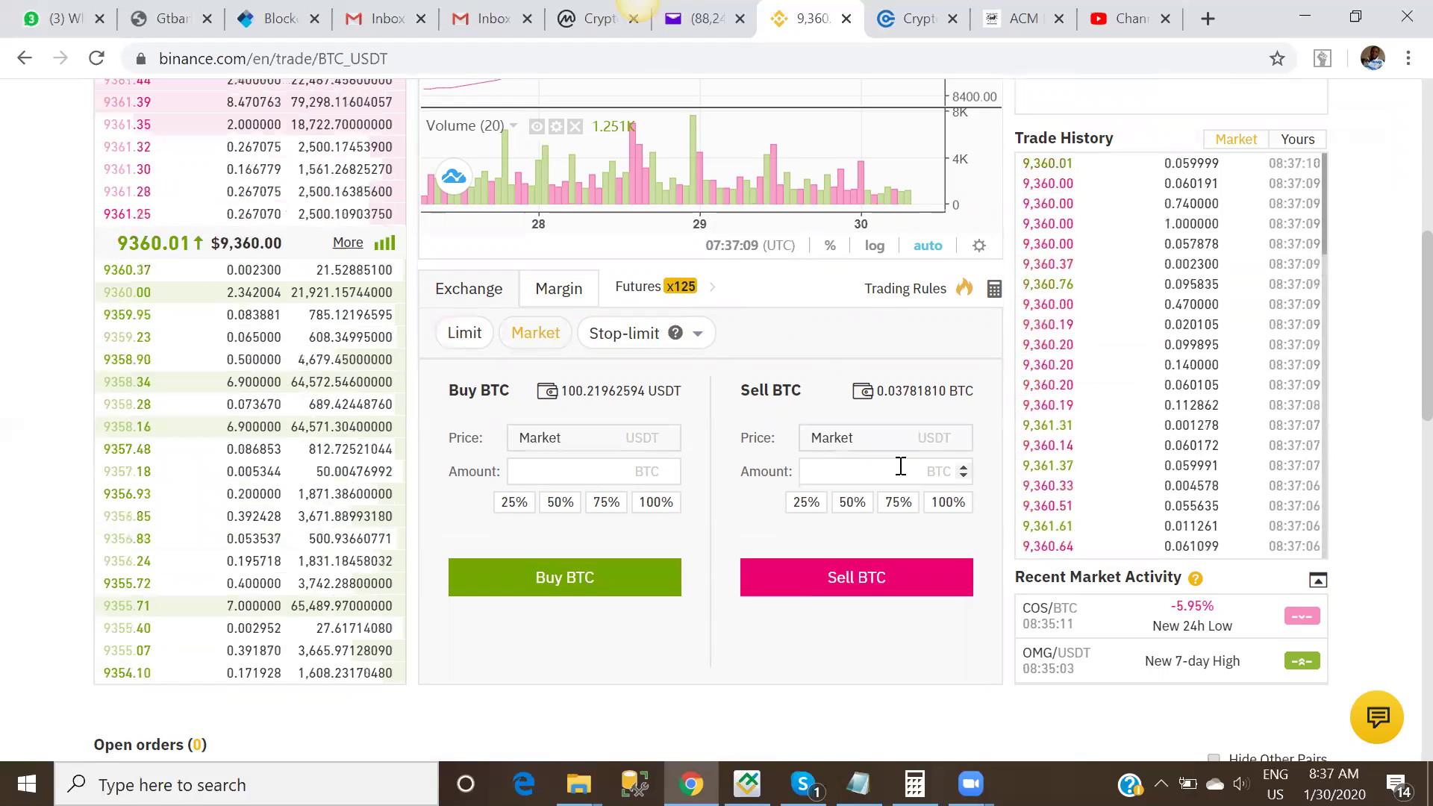
{"action": "left_click", "coordinate": [900, 467]}
{"action": "type", "text": "0"}
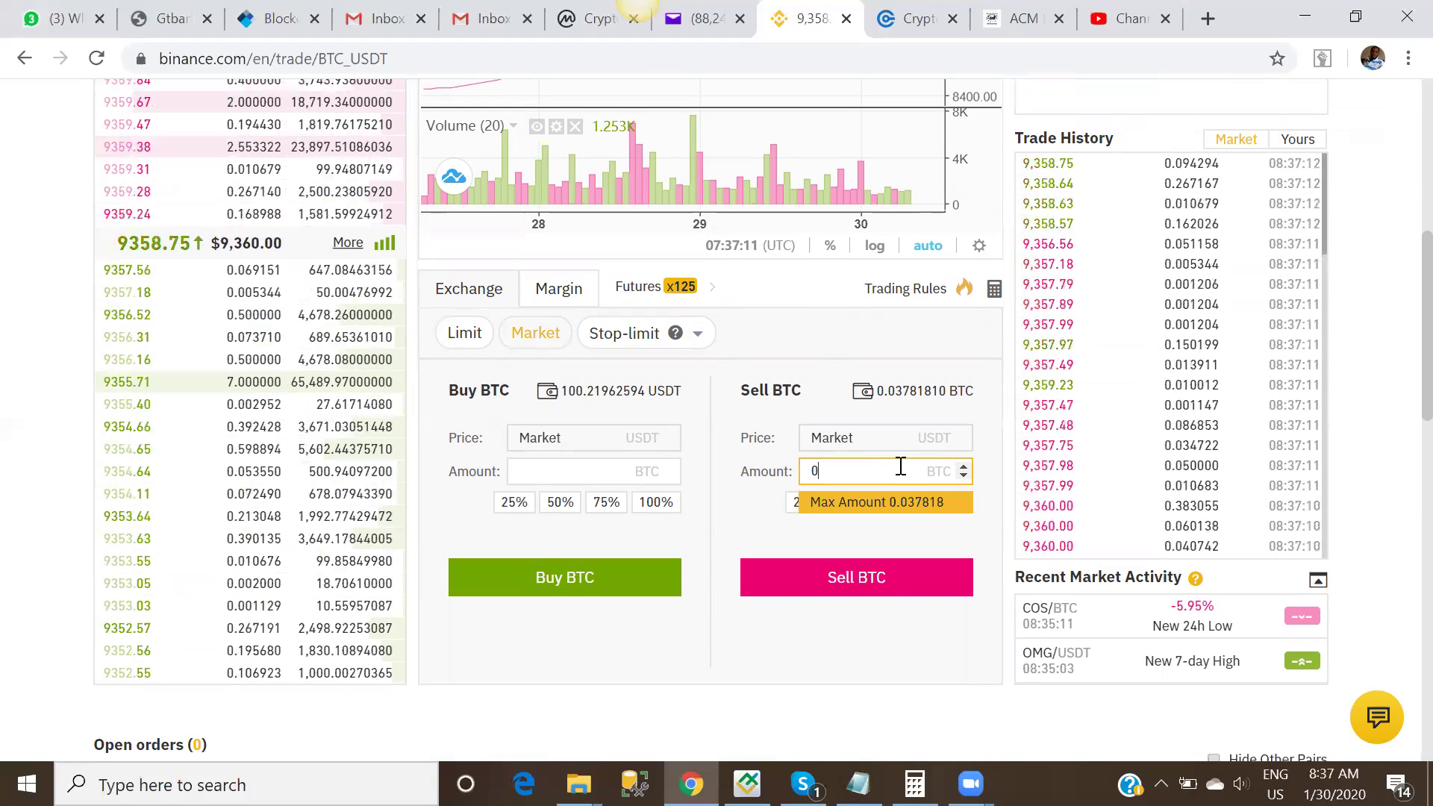
{"action": "type", "text": ".0"}
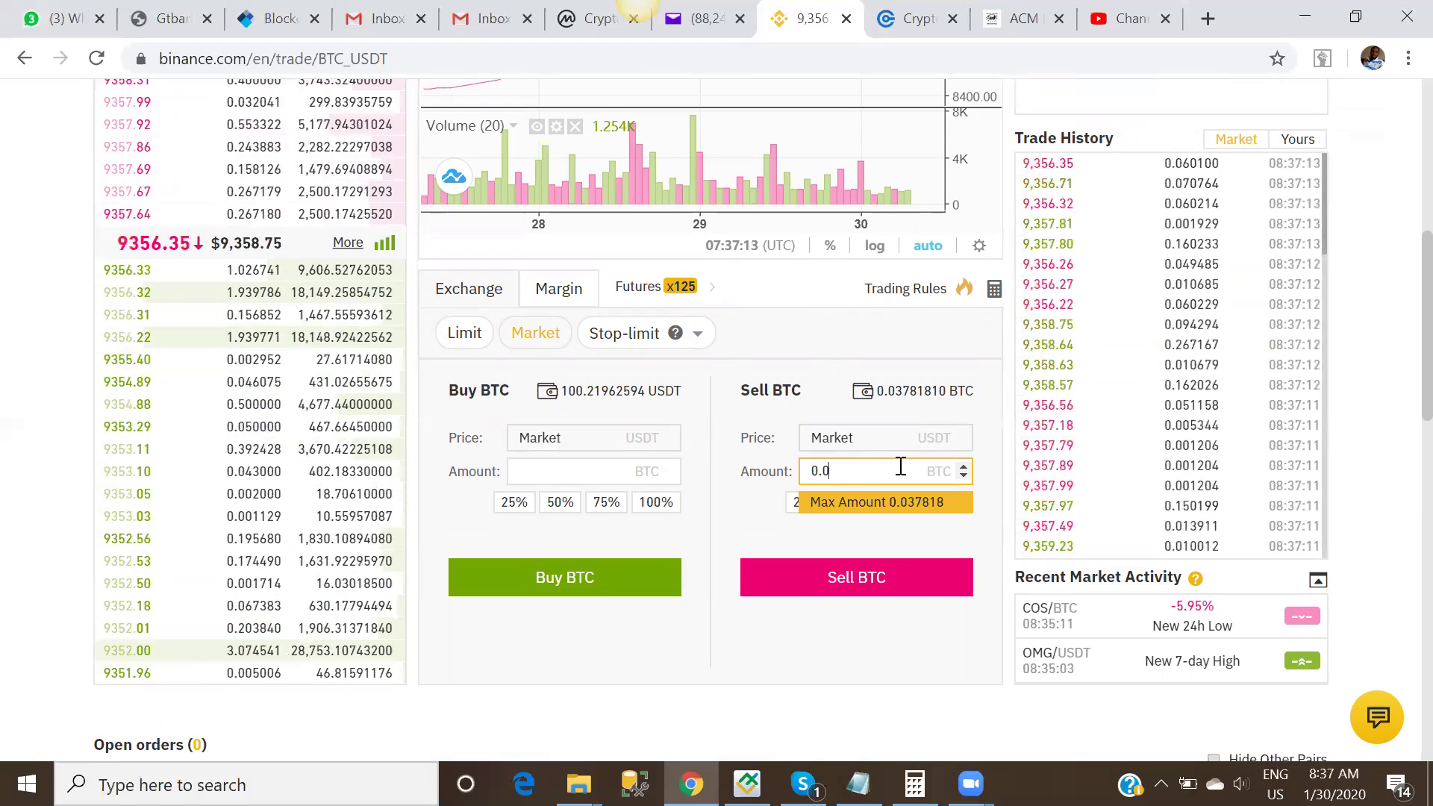
{"action": "type", "text": "0533"}
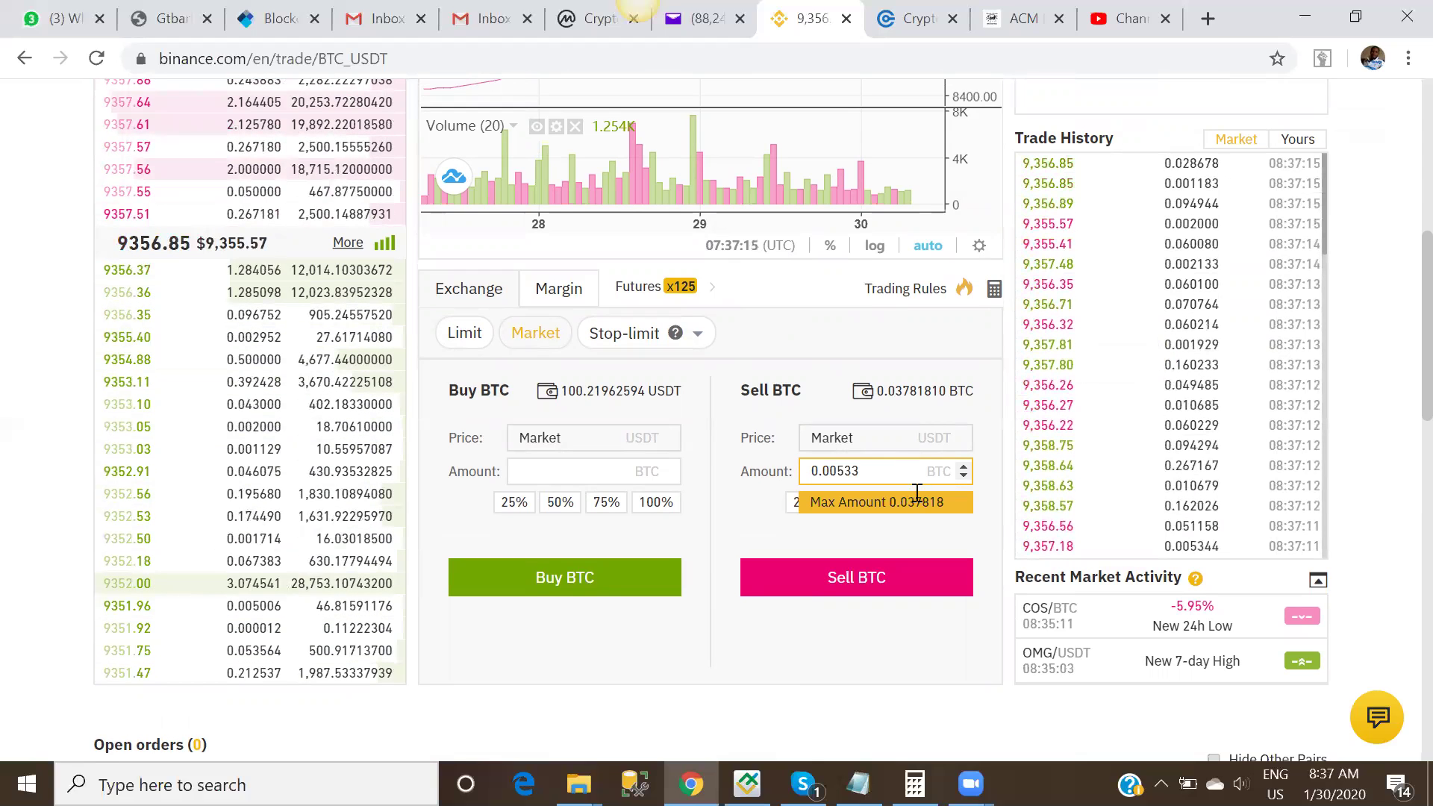
{"action": "left_click", "coordinate": [937, 537]}
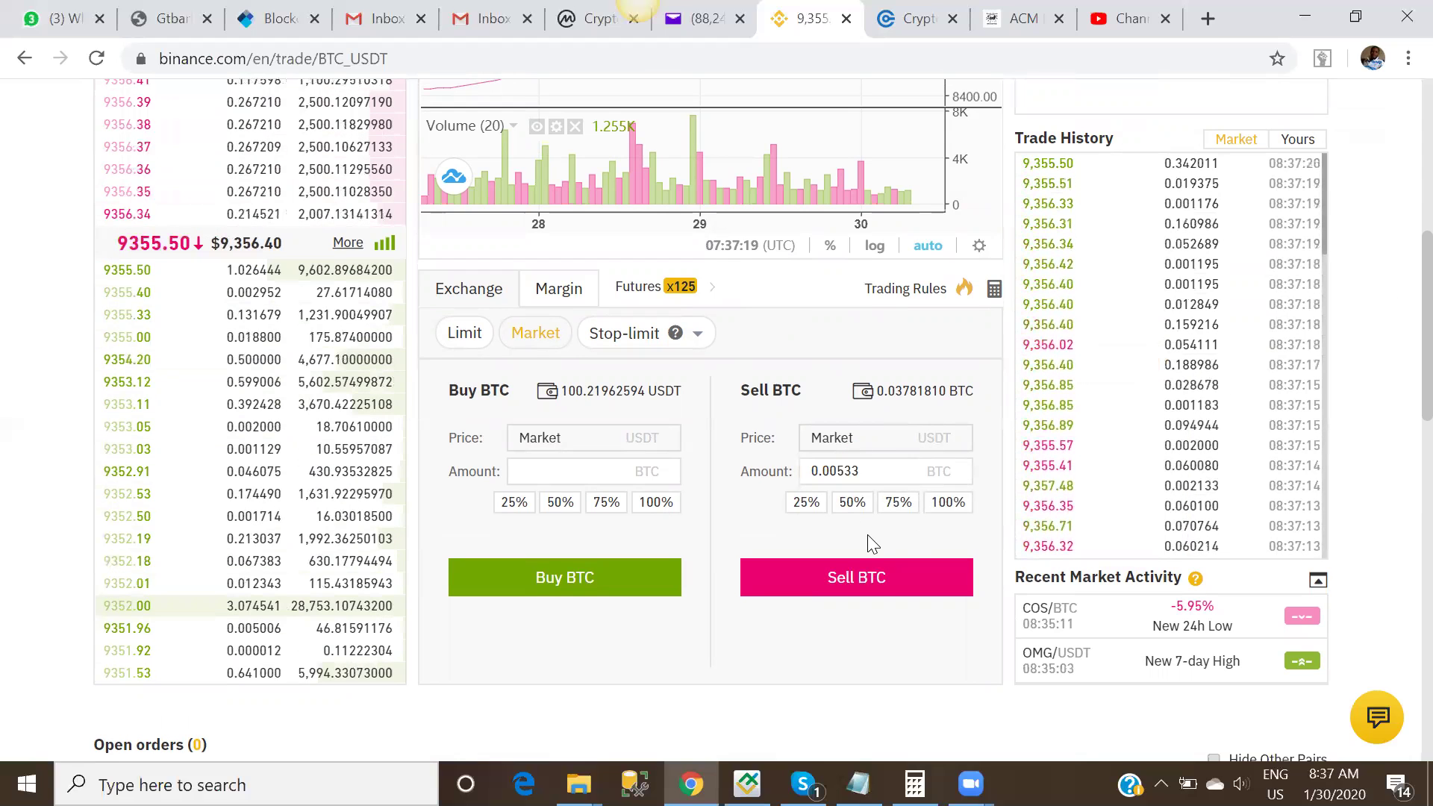
{"action": "left_click", "coordinate": [867, 586]}
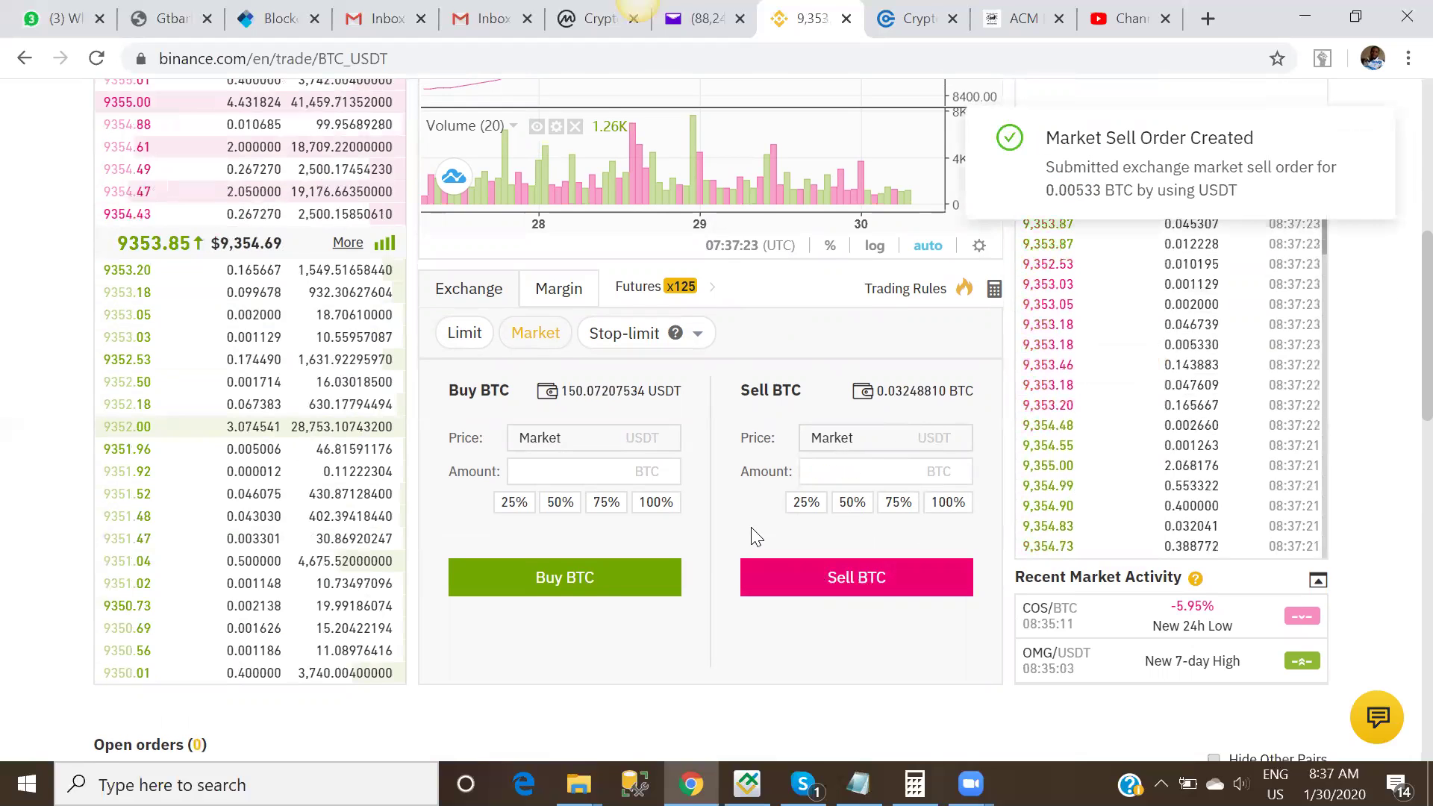